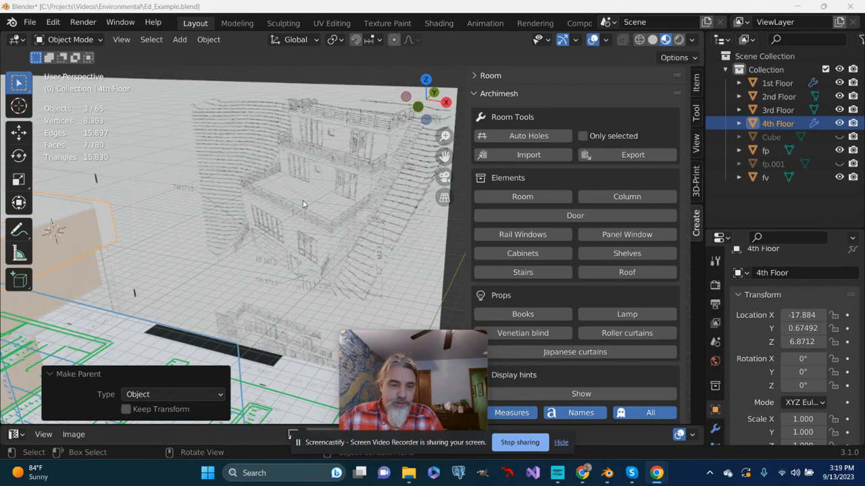
Examine the reference perspective drawing of the multi-storey house behind the model from several angles
scroll(303, 205, up, 1)
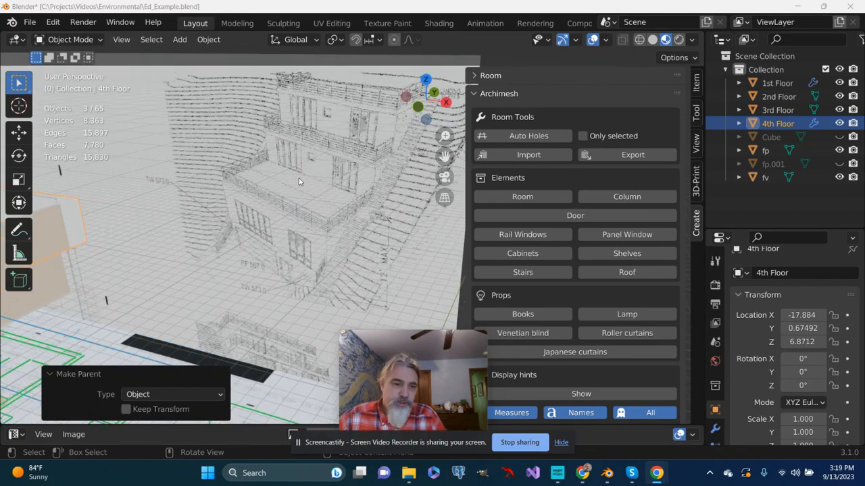
middle_drag(292, 180, 281, 193)
scroll(263, 189, down, 1)
scroll(264, 192, down, 1)
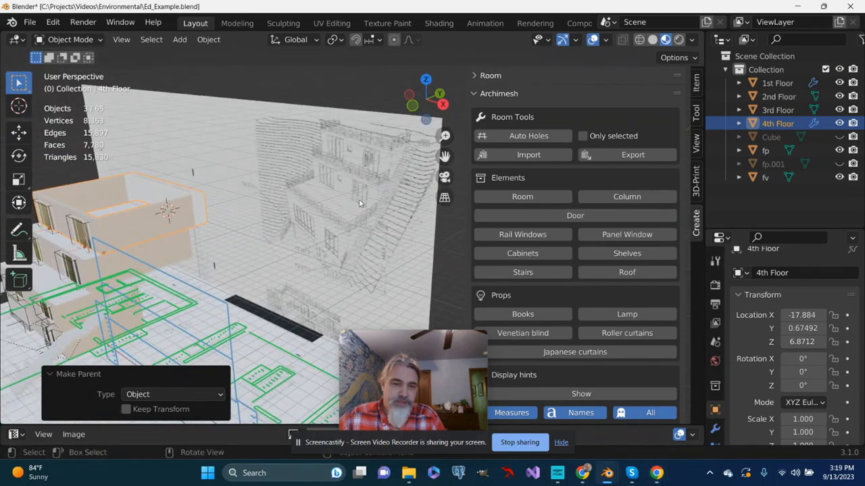
drag(441, 160, 494, 162)
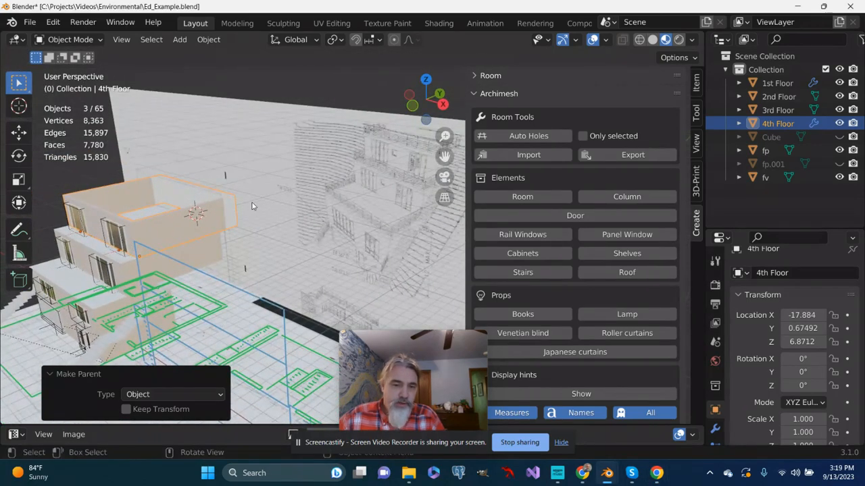
middle_drag(253, 205, 281, 215)
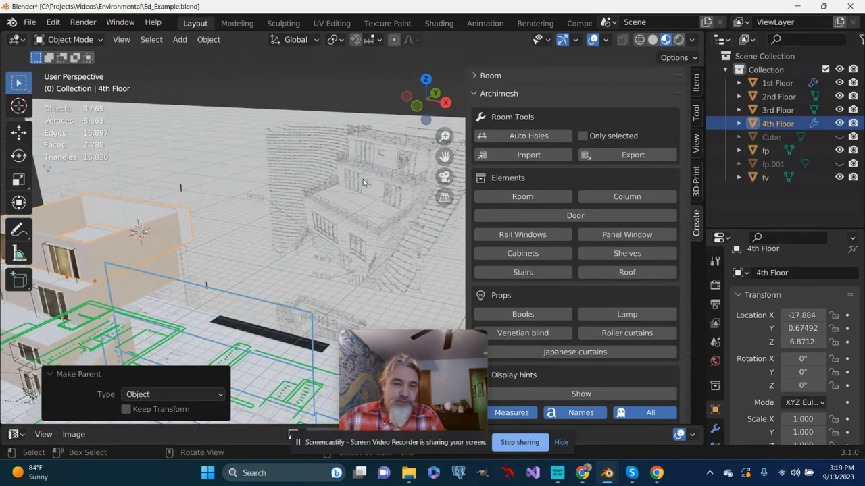
middle_drag(138, 244, 171, 300)
scroll(376, 186, up, 2)
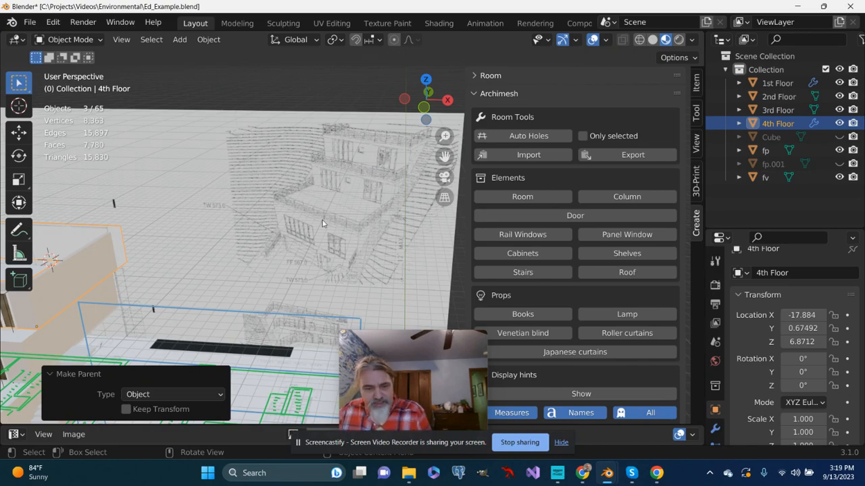
middle_drag(370, 179, 311, 218)
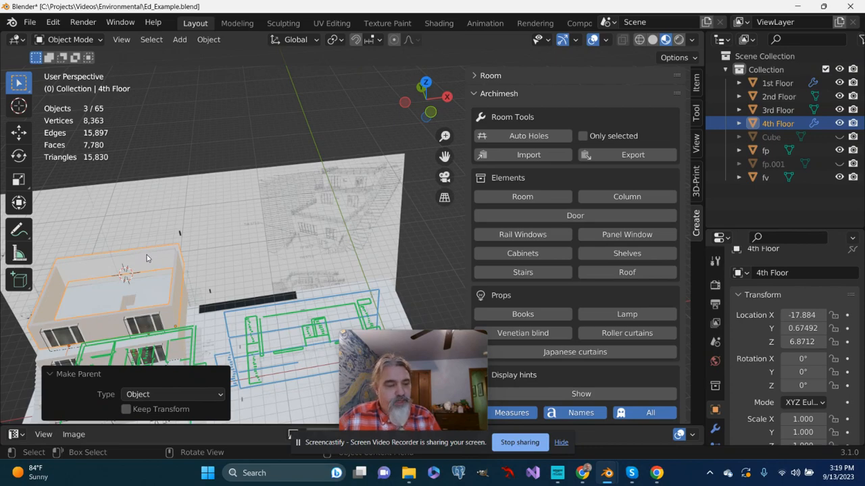
Inspect the 4th Floor room up close and from above, and generate an Archimesh set of cabinets for it
key(KP_Decimal)
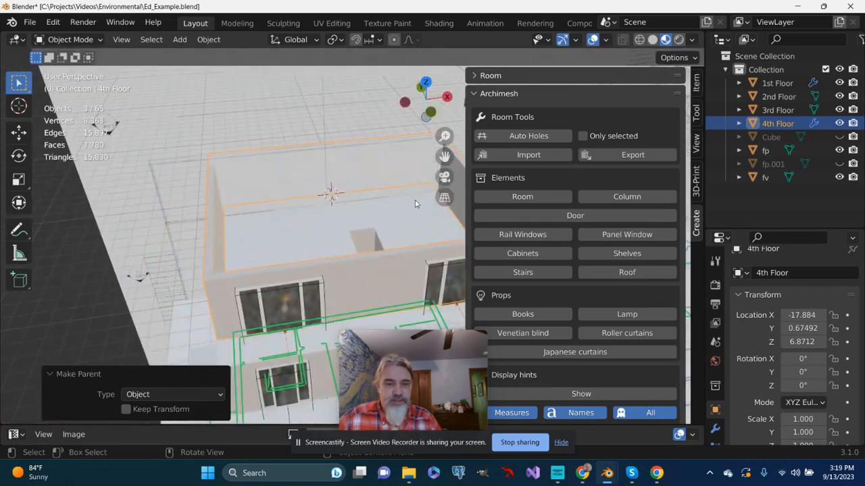
drag(440, 156, 319, 167)
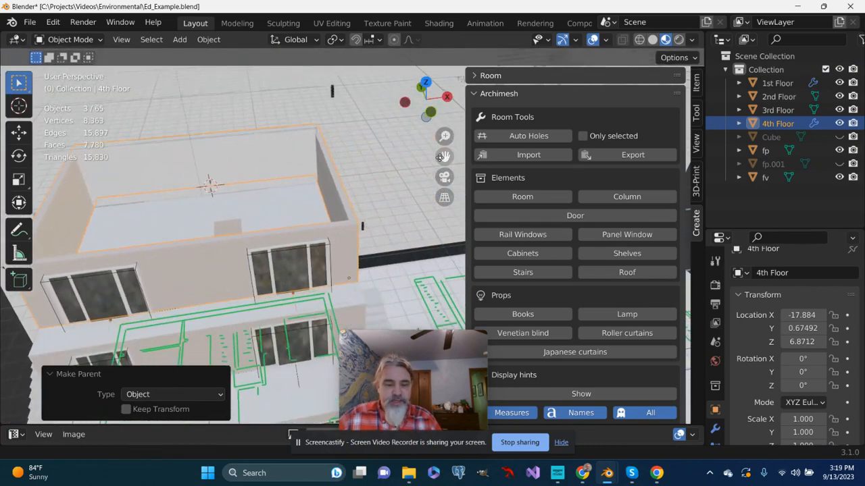
key(KP_7)
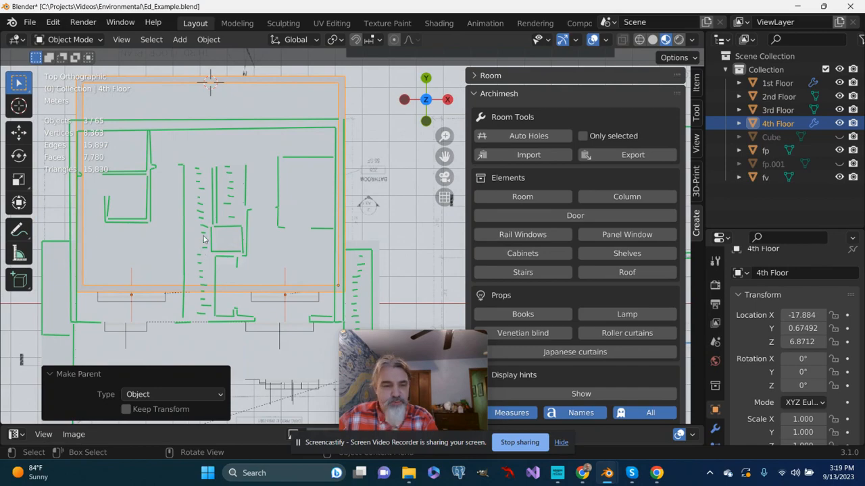
middle_drag(244, 201, 293, 158)
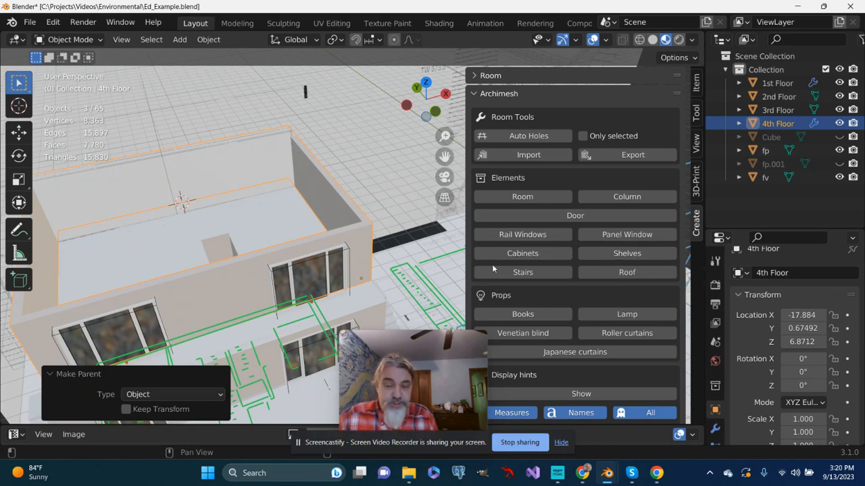
click(534, 254)
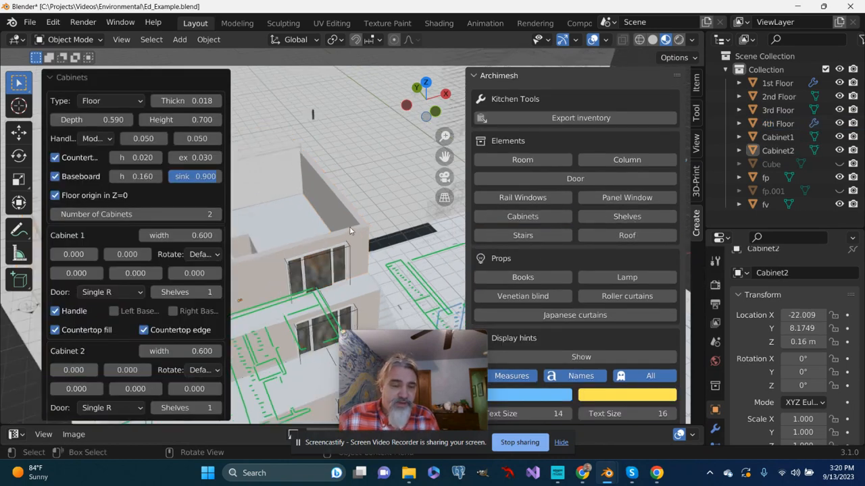
Turn off the cabinets' floor origin in Z=0 and their automatic baseboard so they sit on the 4th floor
scroll(349, 226, down, 5)
middle_drag(350, 226, 351, 308)
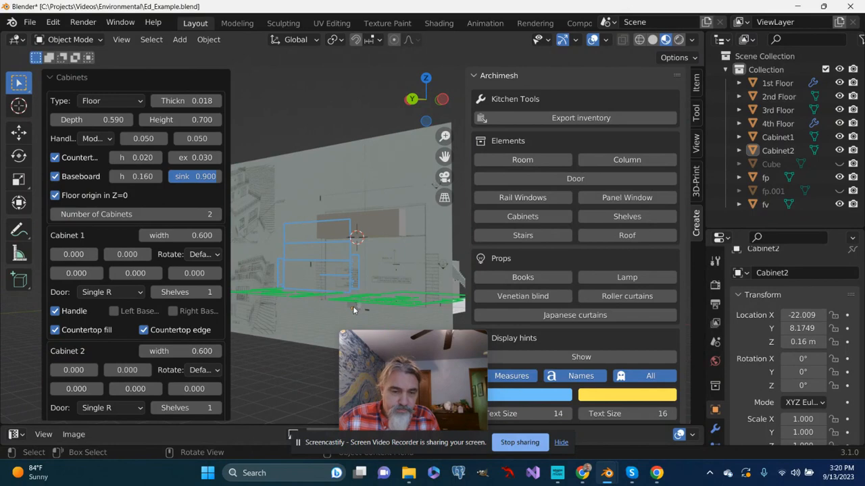
middle_drag(412, 256, 233, 262)
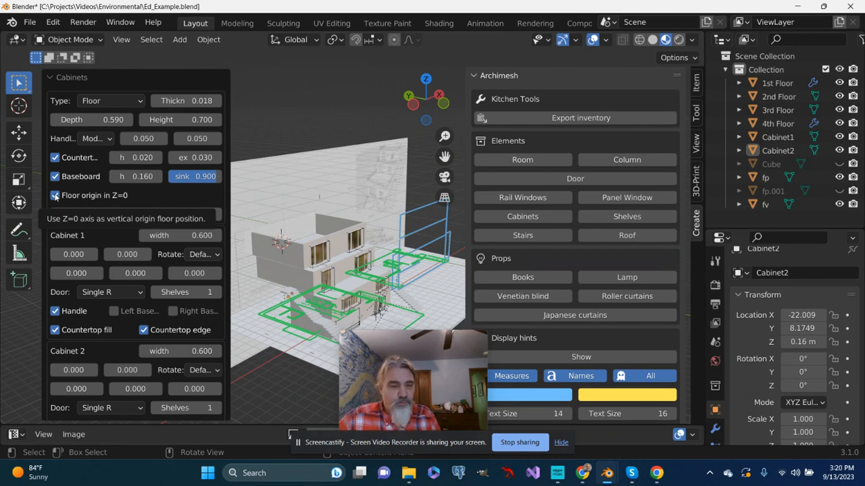
click(55, 195)
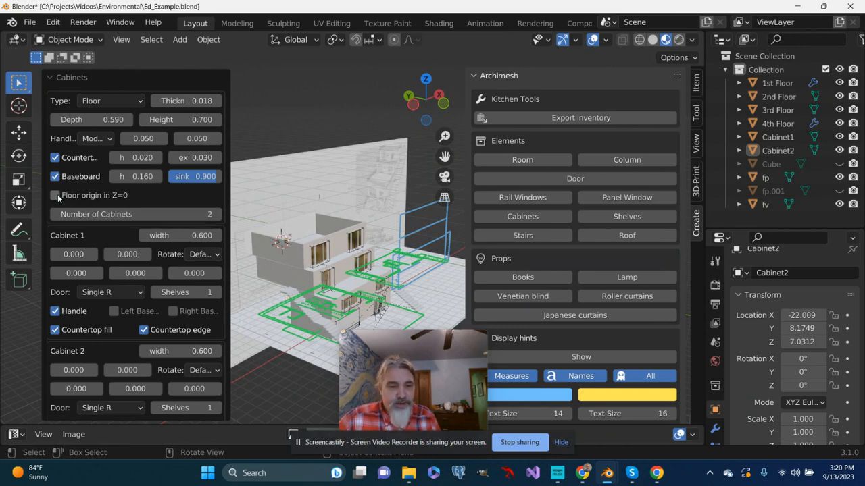
middle_drag(321, 243, 354, 135)
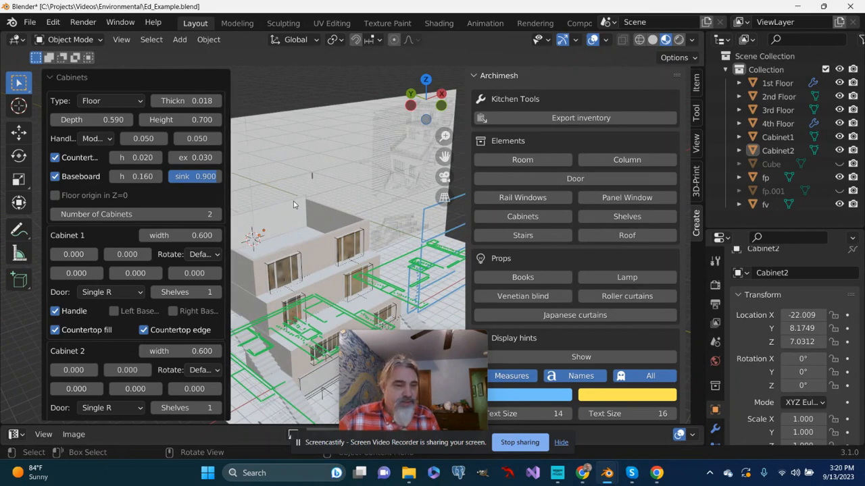
click(55, 176)
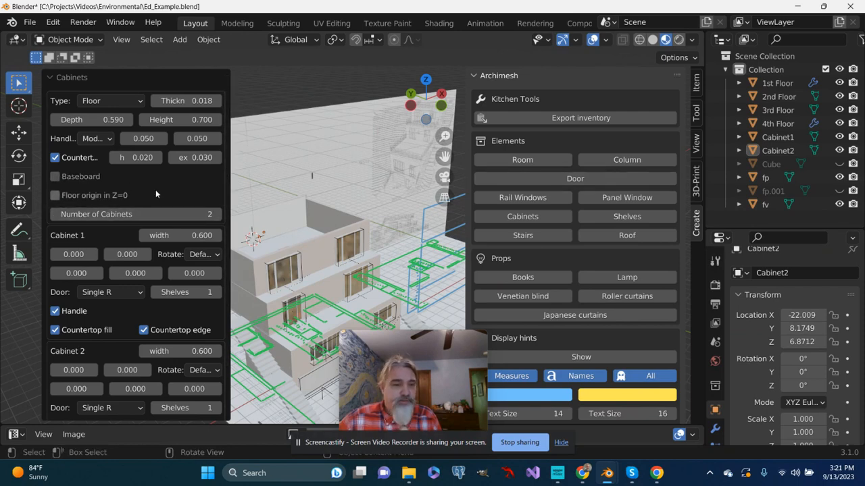
Set the number of cabinets to 4
scroll(156, 186, down, 2)
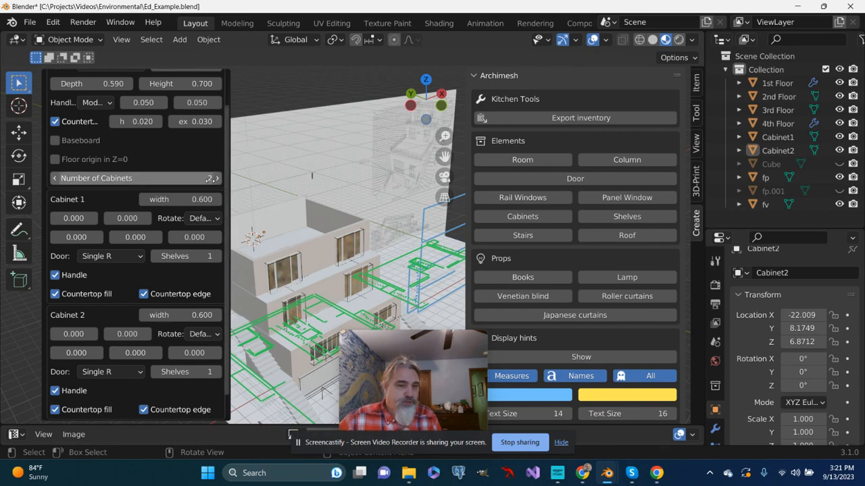
click(217, 179)
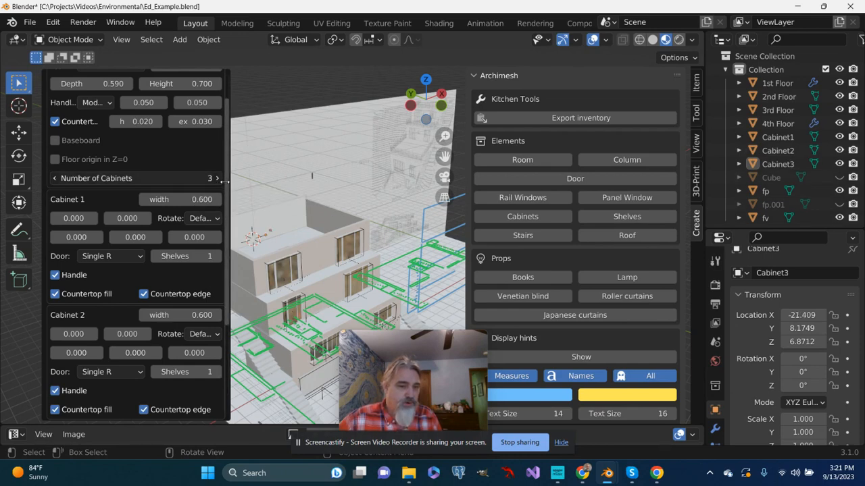
click(217, 178)
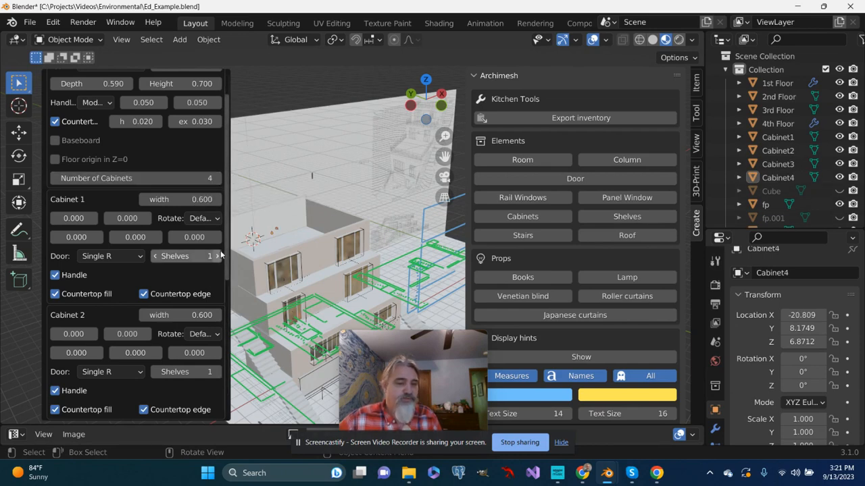
Set the door type of Cabinet 1 and Cabinet 3 to Single L
click(111, 258)
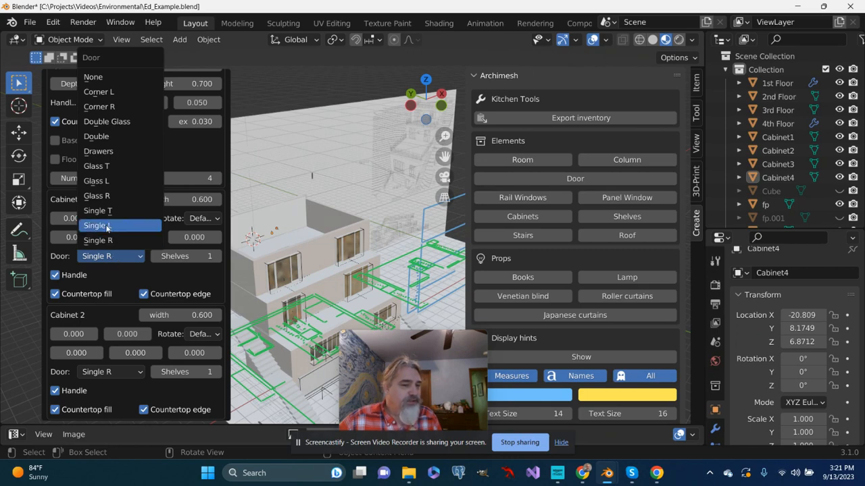
click(107, 227)
scroll(123, 294, down, 3)
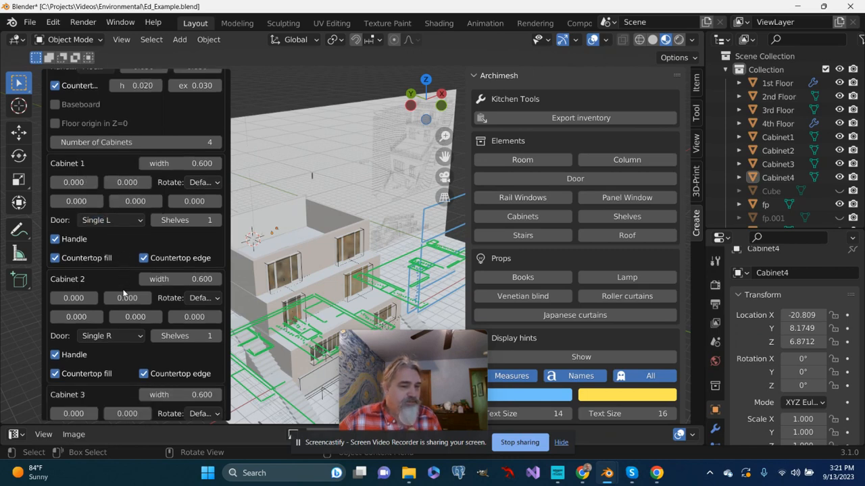
scroll(112, 303, down, 3)
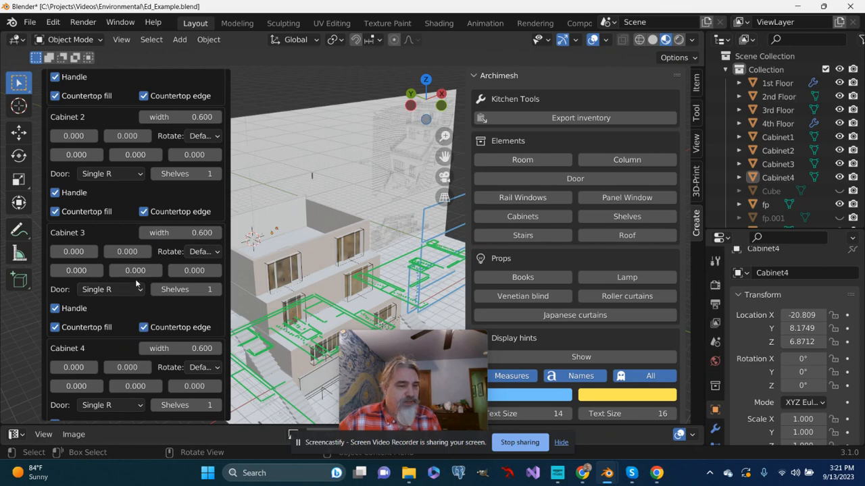
scroll(135, 279, down, 1)
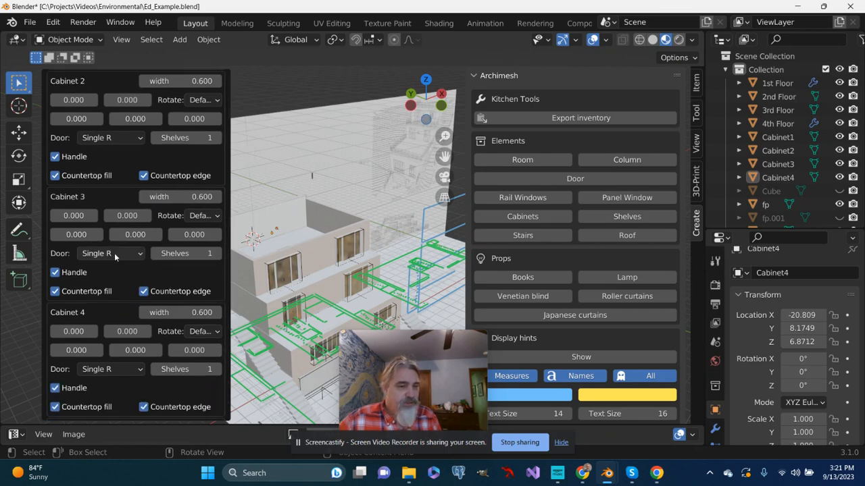
click(140, 254)
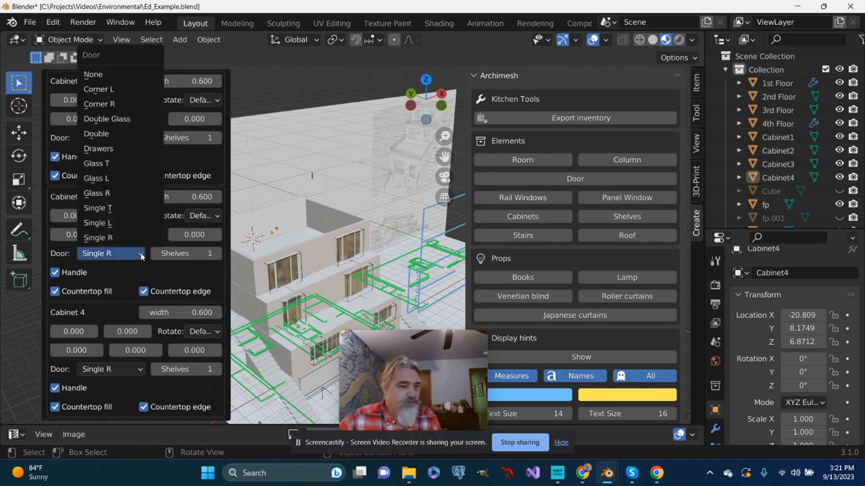
click(109, 221)
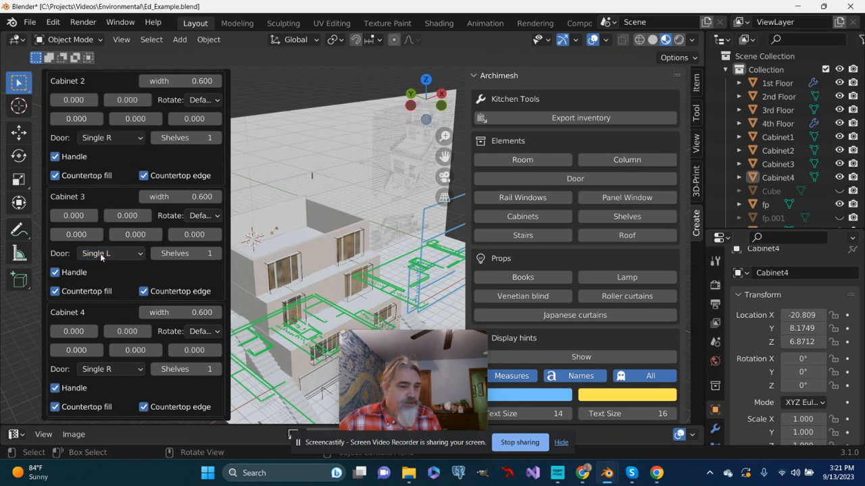
scroll(119, 337, down, 1)
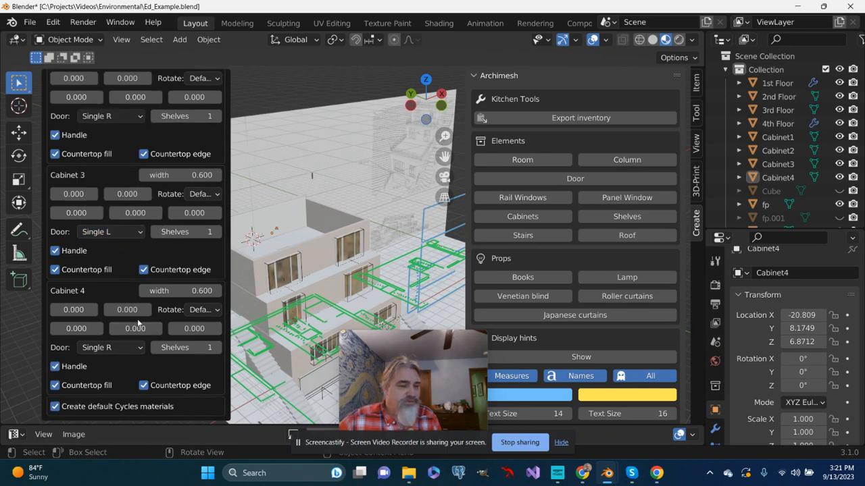
Select the upright reference drawing plane fv behind the building and hide it from the viewport
scroll(287, 275, up, 2)
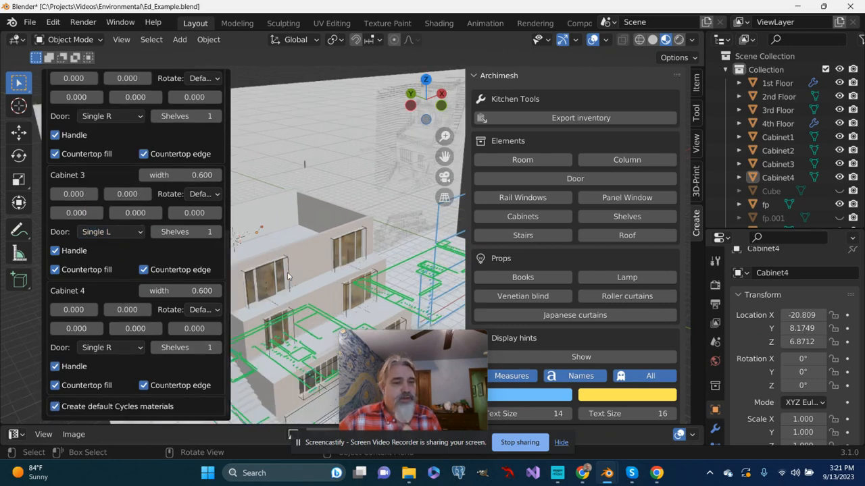
scroll(294, 296, down, 3)
scroll(179, 248, up, 3)
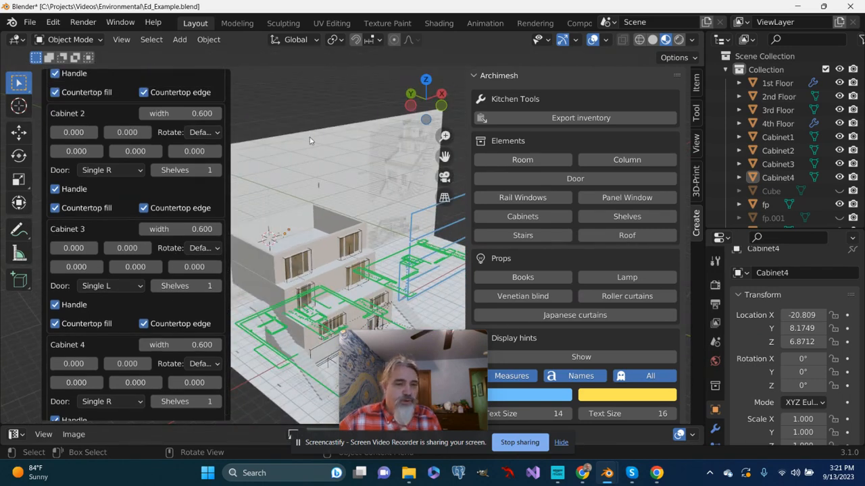
click(294, 107)
middle_drag(302, 138, 265, 167)
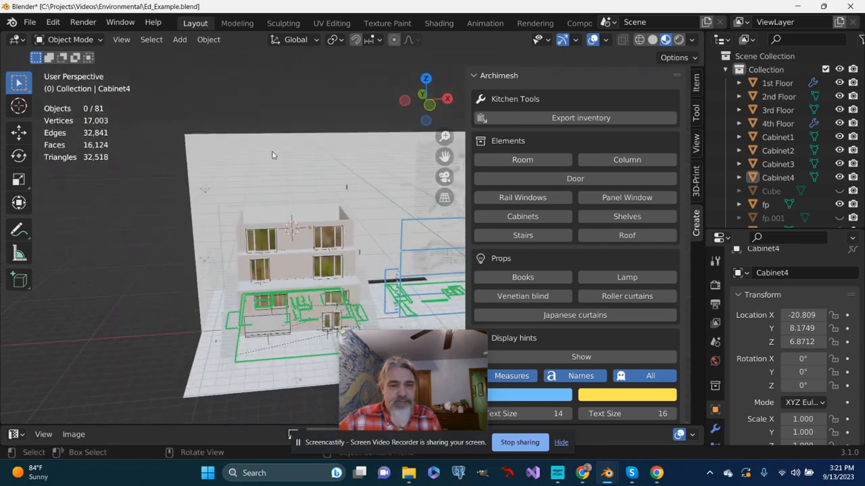
click(272, 156)
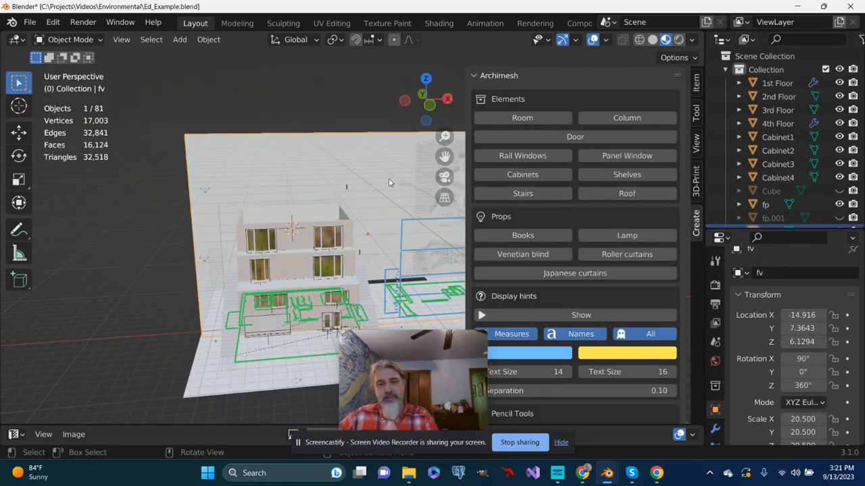
scroll(811, 203, down, 1)
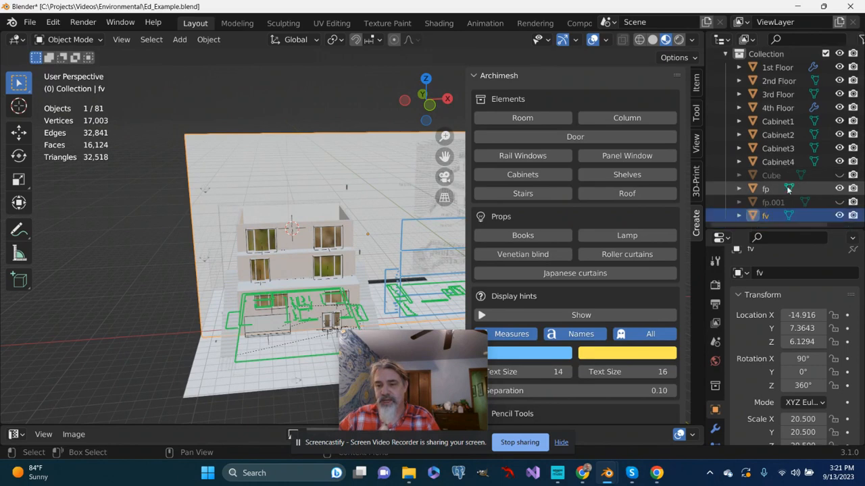
click(840, 214)
Select Cabinet 2's door on the 4th floor, frame it, and examine the cabinet row up close
scroll(336, 237, up, 5)
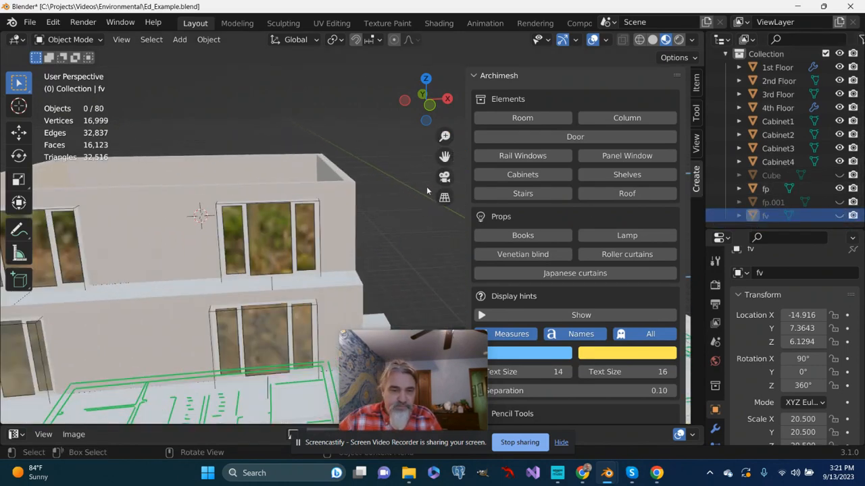
middle_drag(432, 169, 315, 218)
click(301, 212)
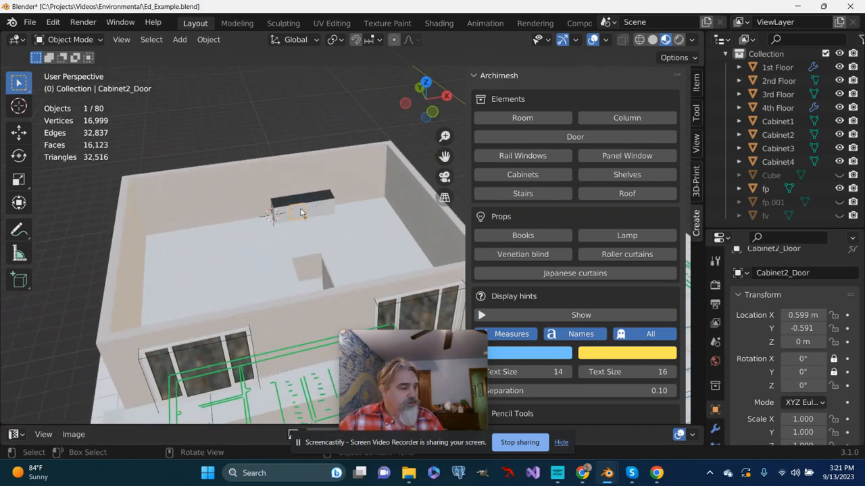
key(KP_Decimal)
middle_drag(296, 171, 286, 234)
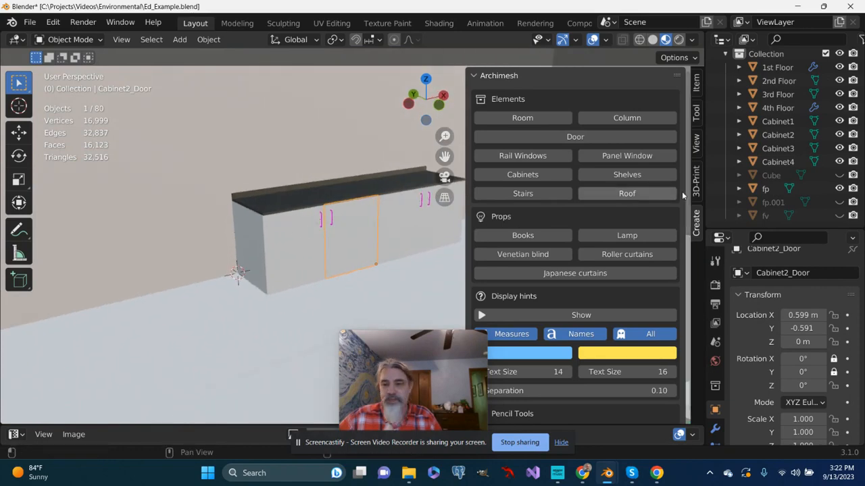
Select Cabinet1 through Cabinet4 together and bring the whole cabinet row and the adjoining room corner into view
click(758, 122)
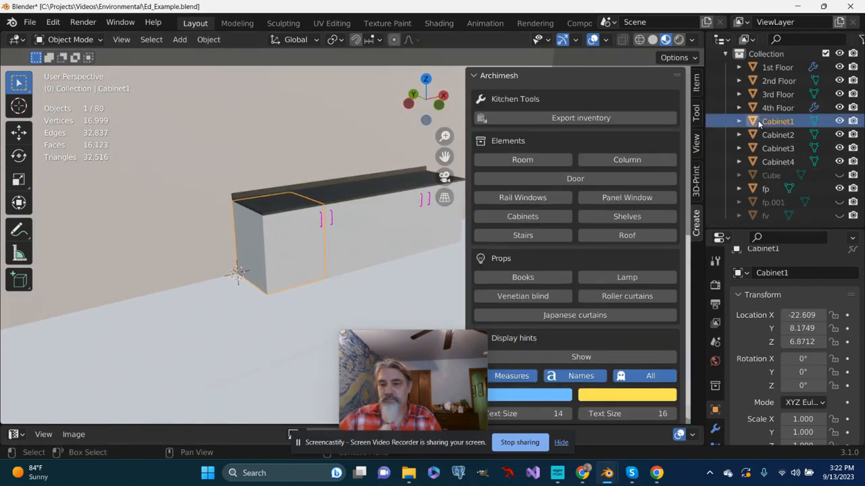
shift+click(780, 162)
key(KP_Decimal)
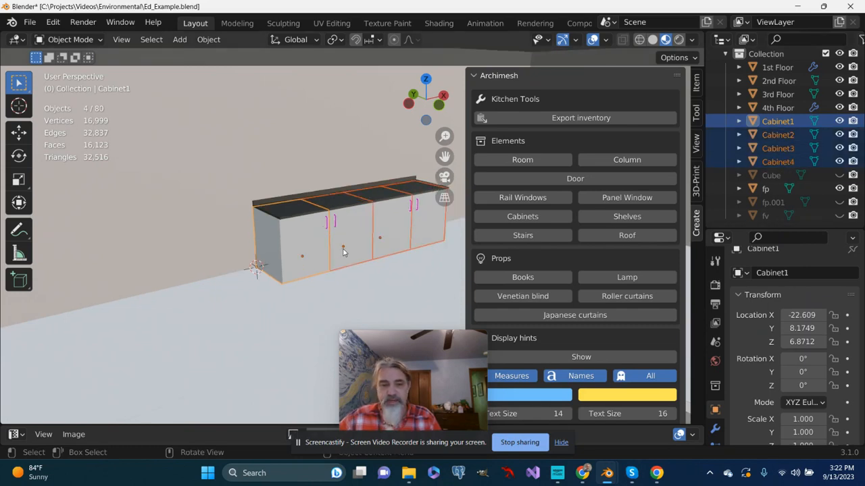
drag(442, 162, 331, 239)
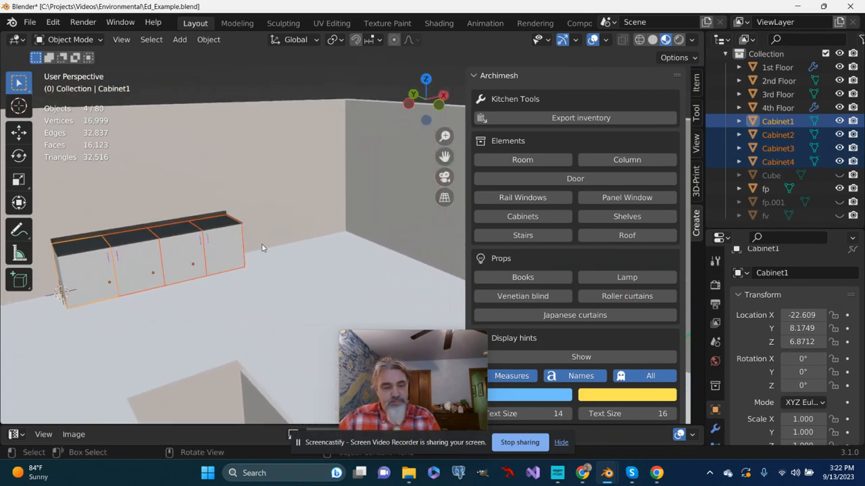
key(g)
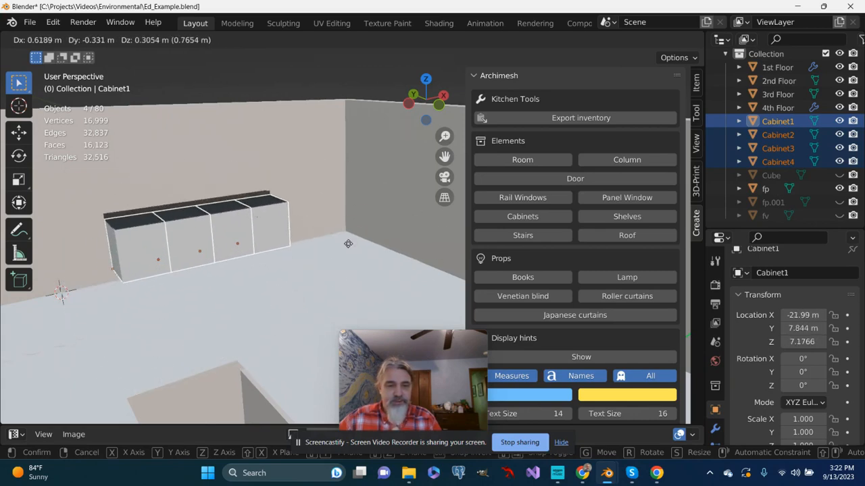
click(399, 271)
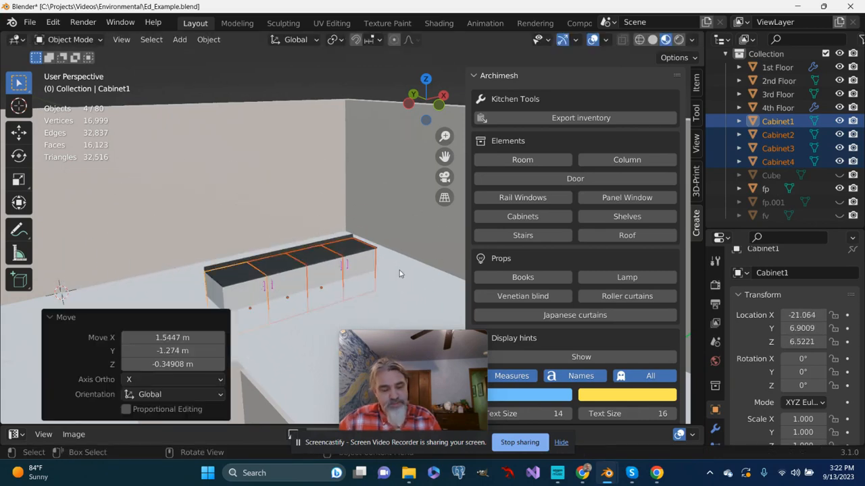
key(ctrl+z)
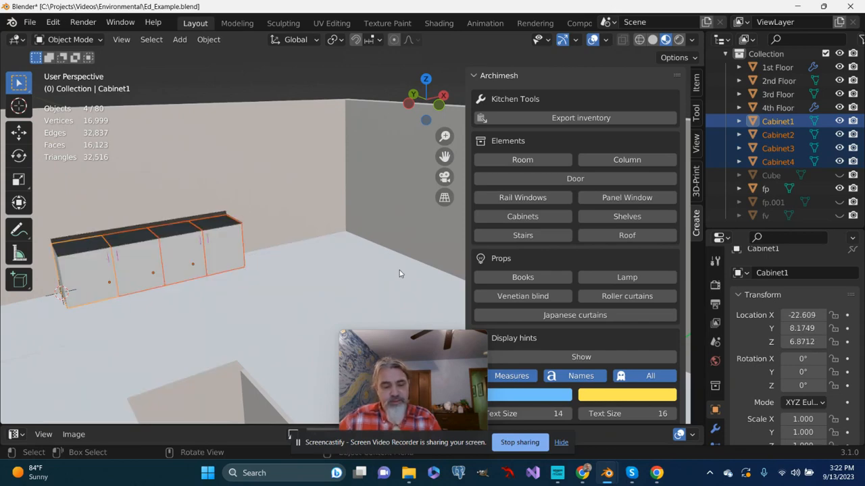
Move the four selected cabinets about 2.34 m along the global X axis, toward the room's corner
key(g)
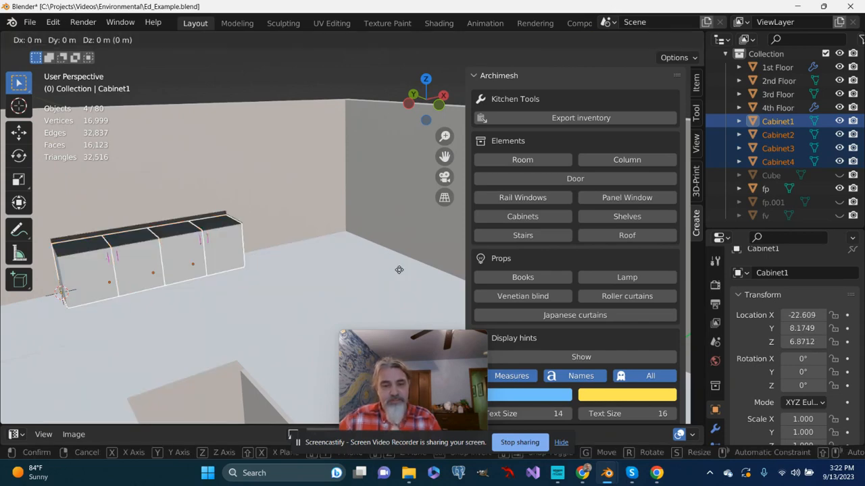
key(x)
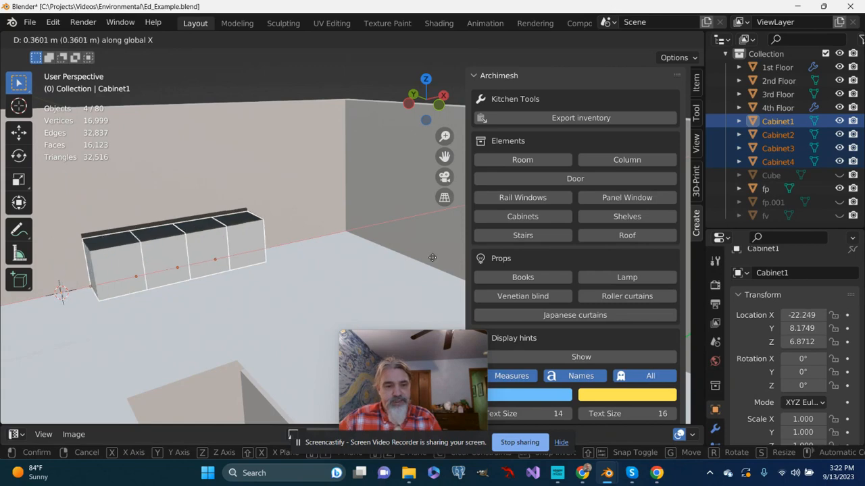
click(534, 217)
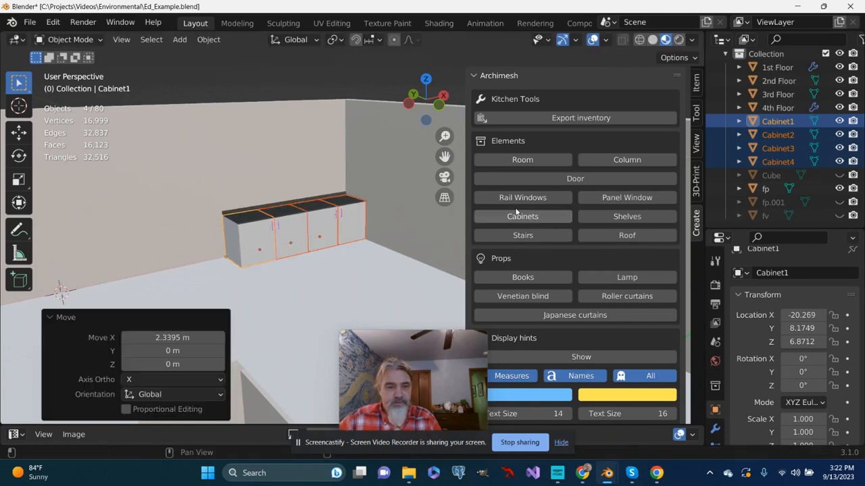
middle_drag(255, 273, 206, 260)
scroll(304, 233, up, 2)
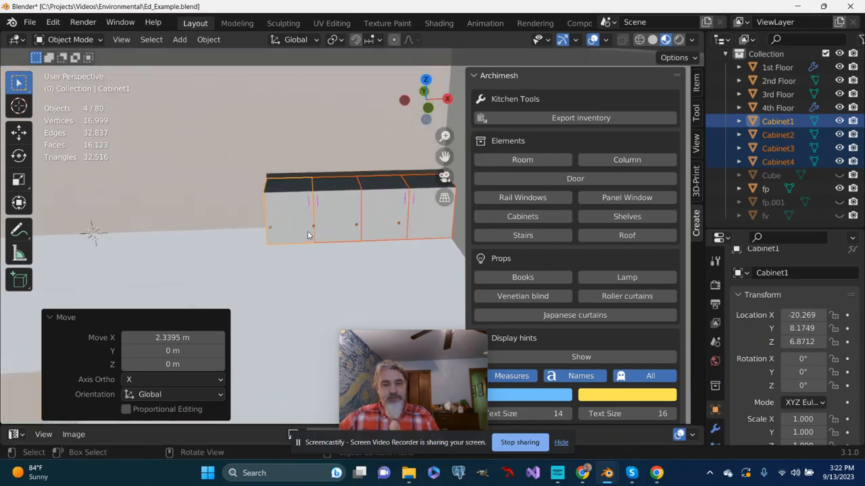
scroll(317, 225, up, 1)
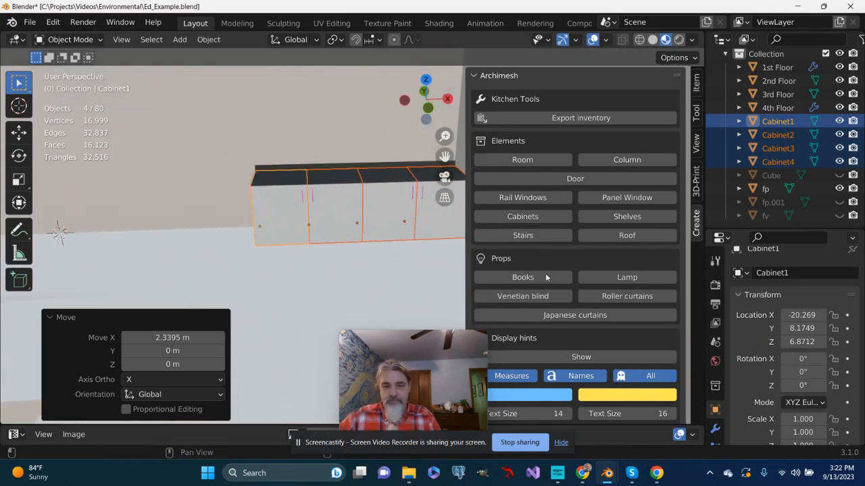
scroll(388, 246, down, 1)
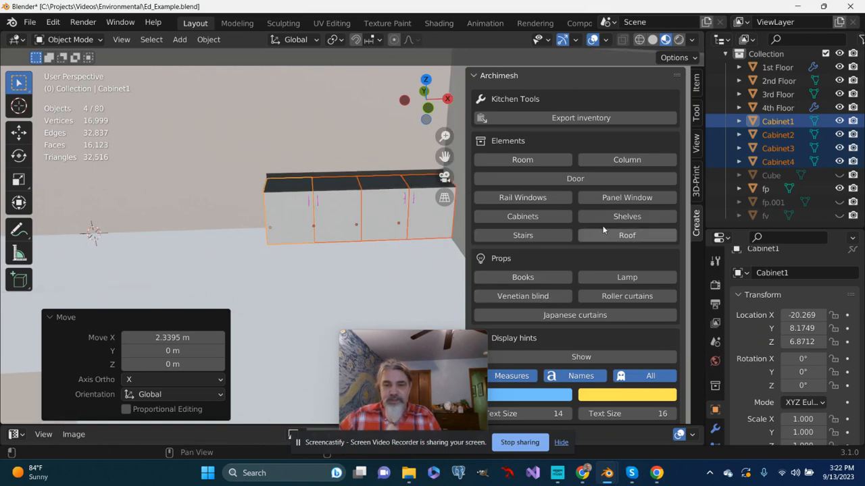
Add an Archimesh shelf unit on the 4th floor with Floor origin in Z=0 turned off and the number of units kept at 1
click(606, 217)
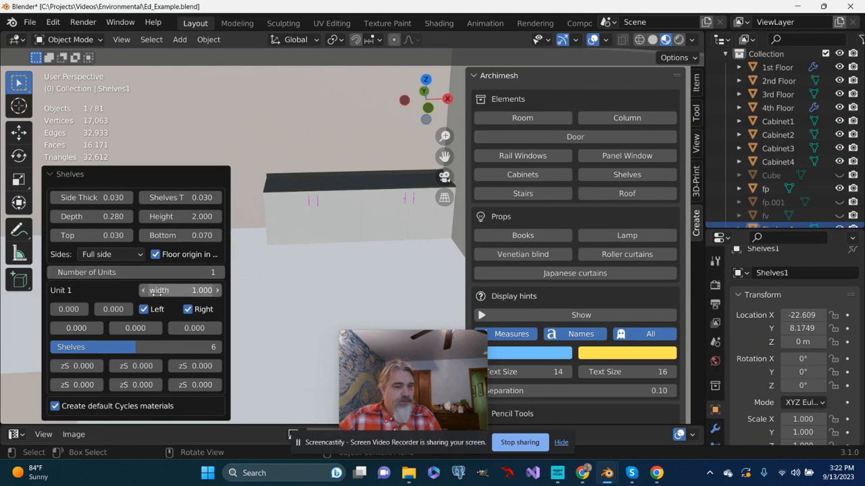
scroll(299, 247, down, 6)
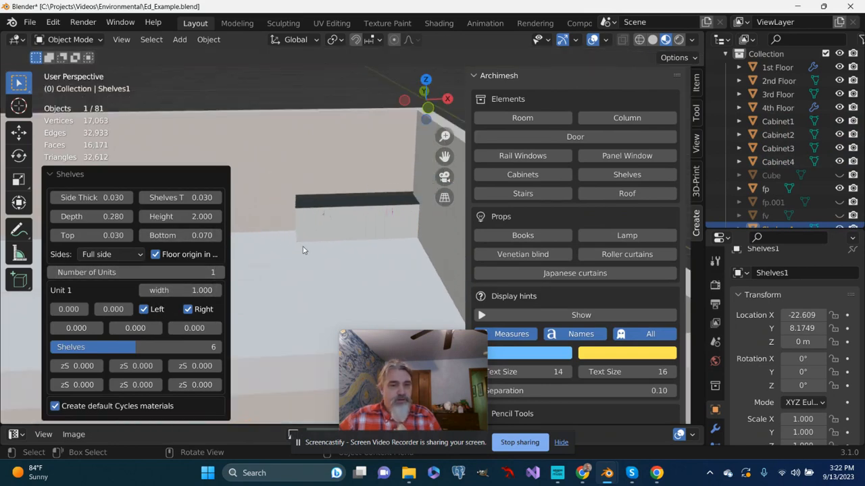
middle_drag(269, 310, 399, 270)
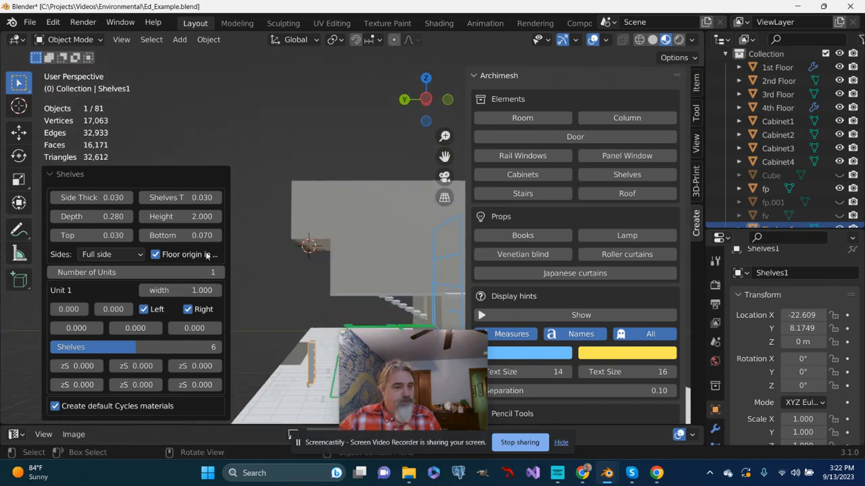
click(155, 255)
middle_drag(395, 277, 284, 253)
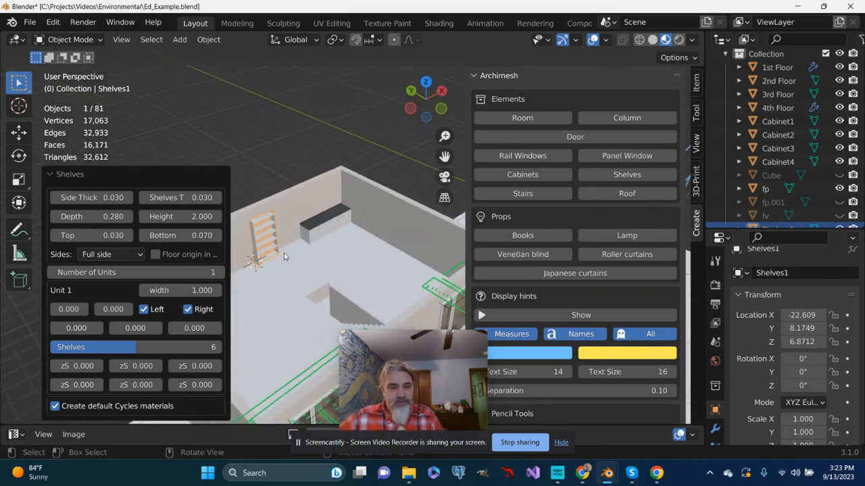
click(199, 273)
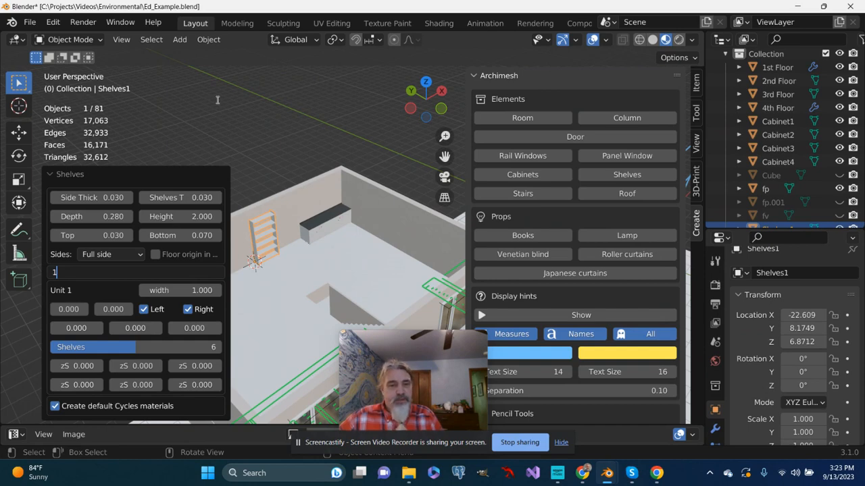
key(Return)
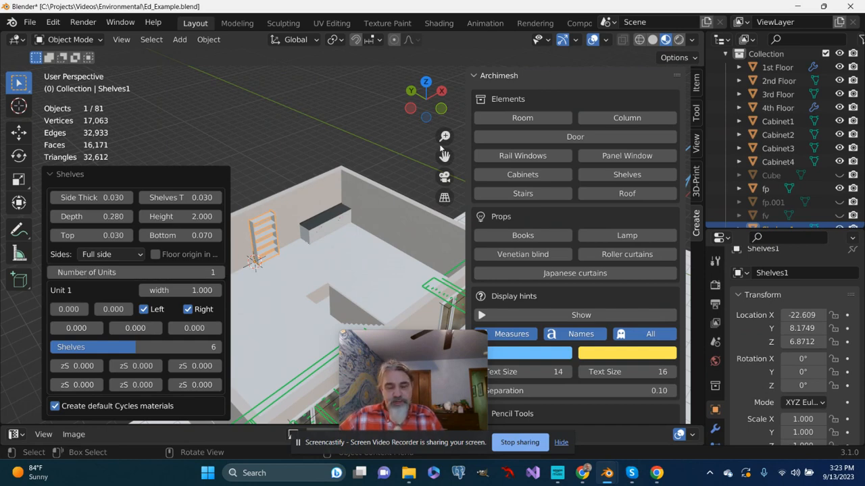
middle_drag(355, 97, 378, 91)
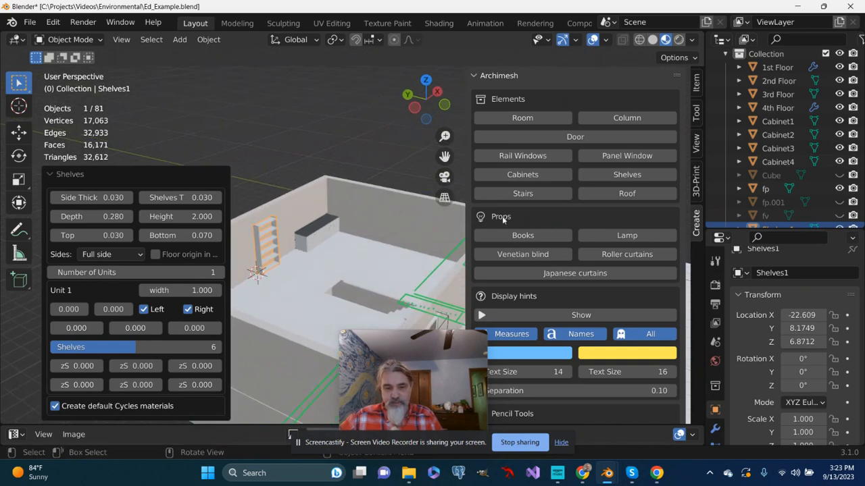
Add an Archimesh lamp with its default settings, reviewing the base and lampshade options, and deselect it
click(598, 235)
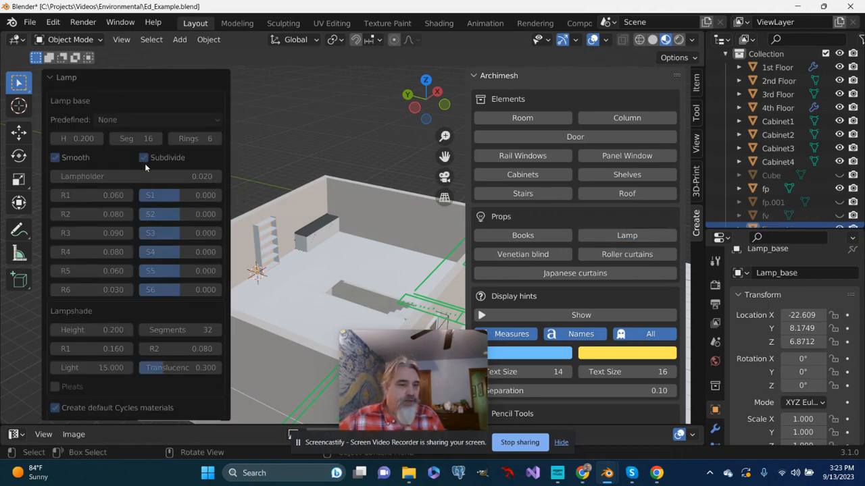
scroll(156, 202, down, 1)
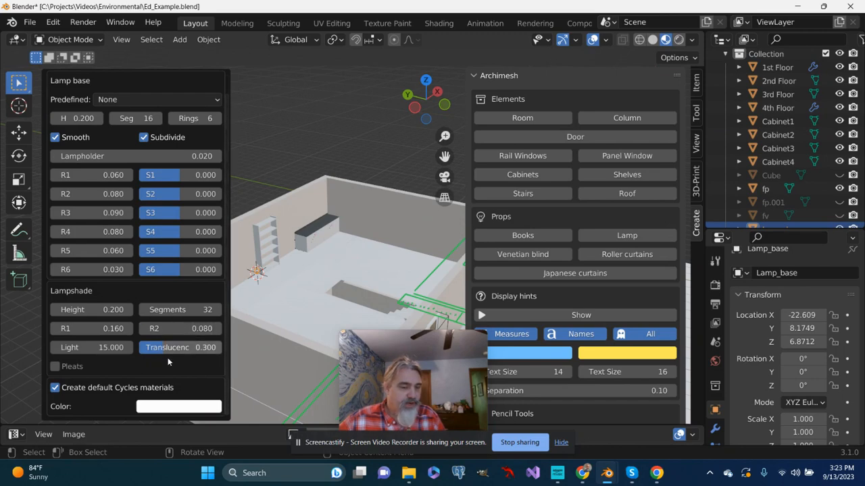
scroll(127, 296, up, 1)
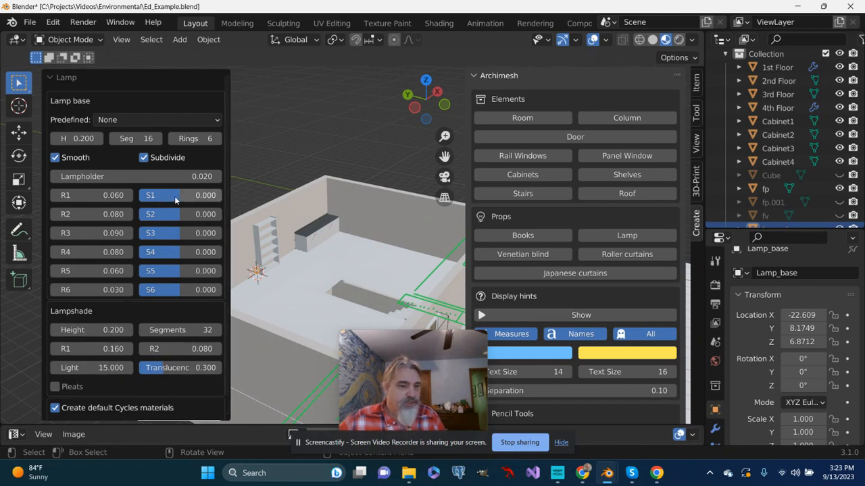
scroll(170, 283, down, 1)
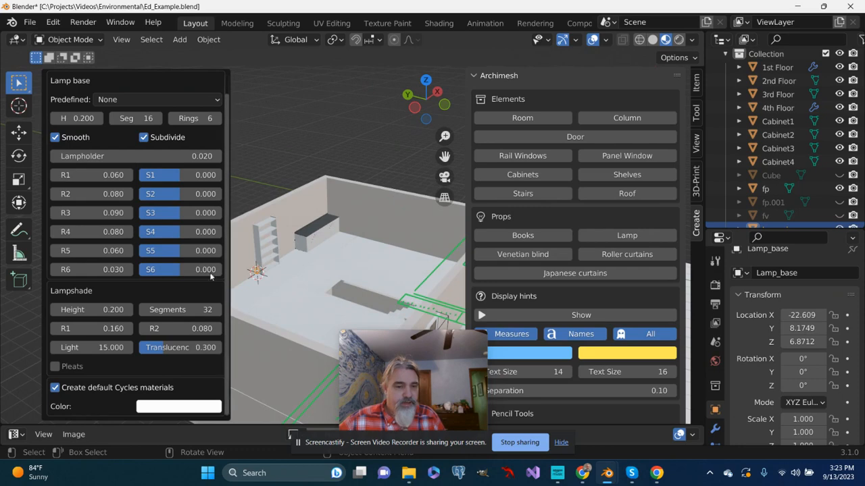
click(294, 144)
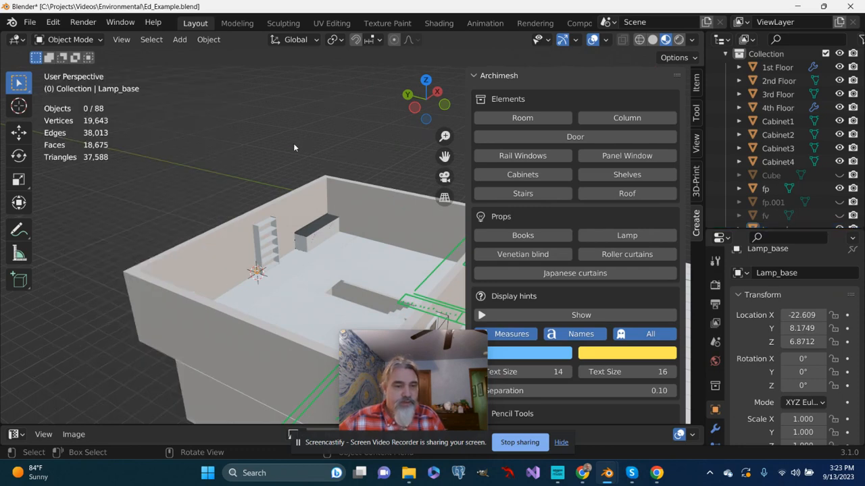
Select Lamp_base, frame it, and examine the lamp beside the shelf unit on the 4th floor
middle_drag(424, 224, 404, 173)
scroll(777, 159, down, 2)
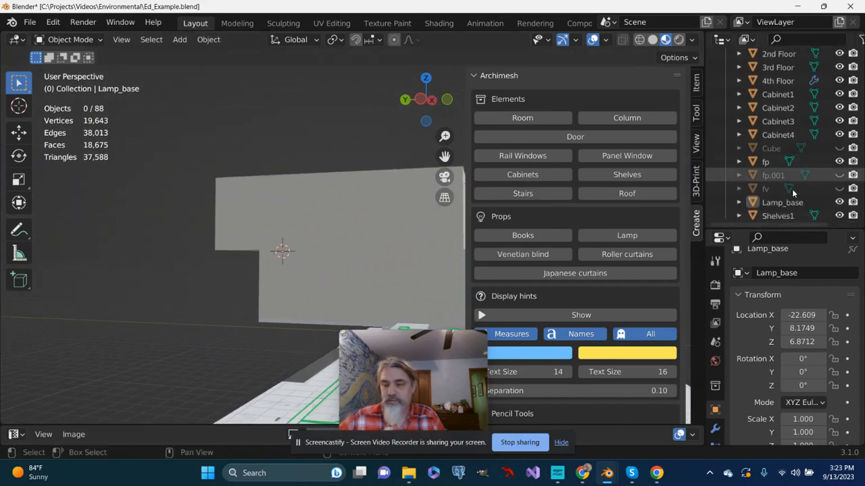
click(783, 202)
middle_drag(442, 227, 373, 250)
key(KP_Decimal)
scroll(309, 233, down, 3)
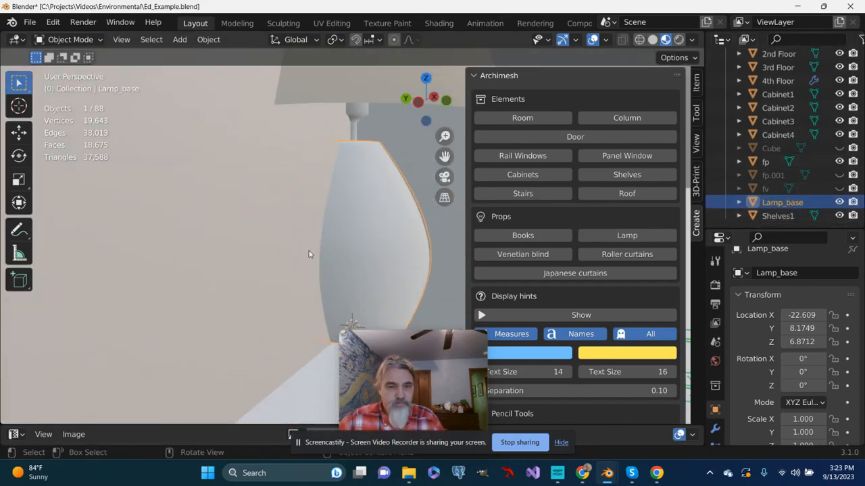
middle_drag(308, 251, 229, 272)
scroll(235, 262, down, 2)
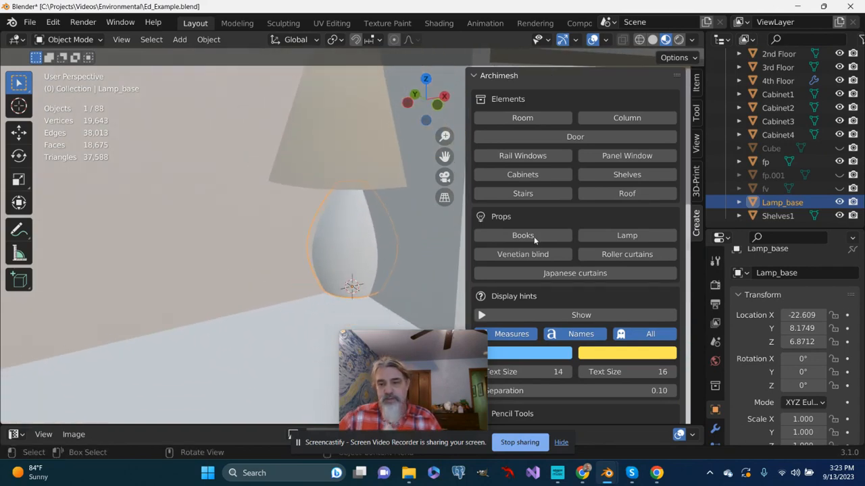
scroll(377, 233, down, 5)
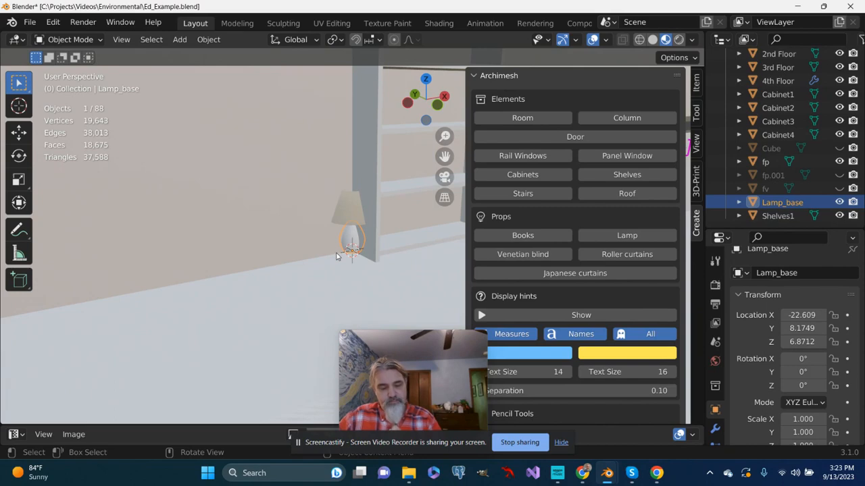
Raise the lamp about 0.84 m along the Z axis
middle_drag(335, 256, 278, 260)
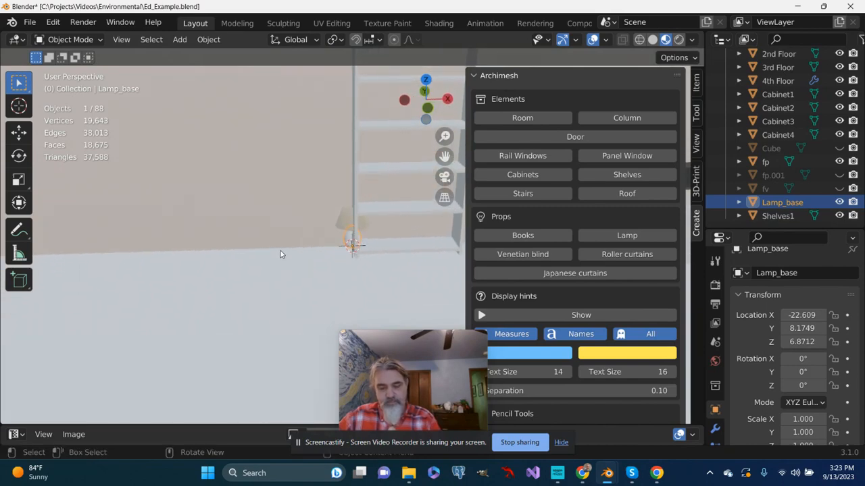
middle_drag(351, 241, 353, 216)
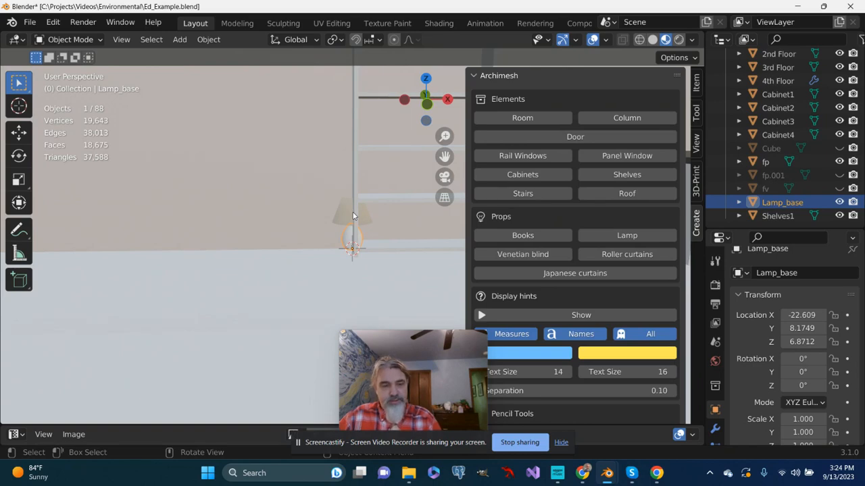
key(g)
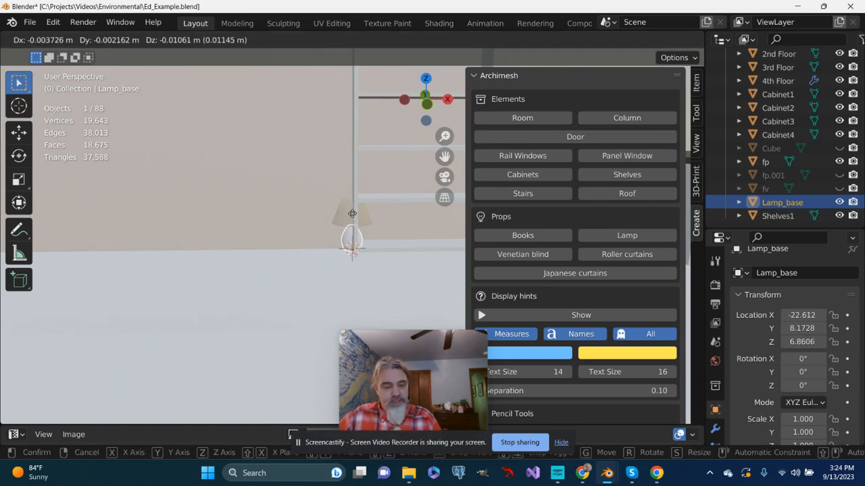
key(z)
click(369, 114)
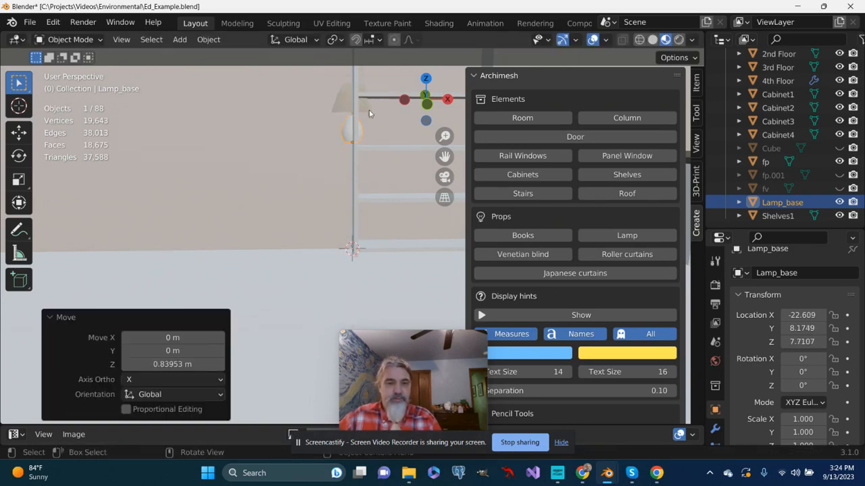
Move the lamp onto the end of the cabinet countertop, about 2.63 m in X, -0.14 m in Y and -0.10 m in Z
drag(439, 160, 159, 203)
key(g)
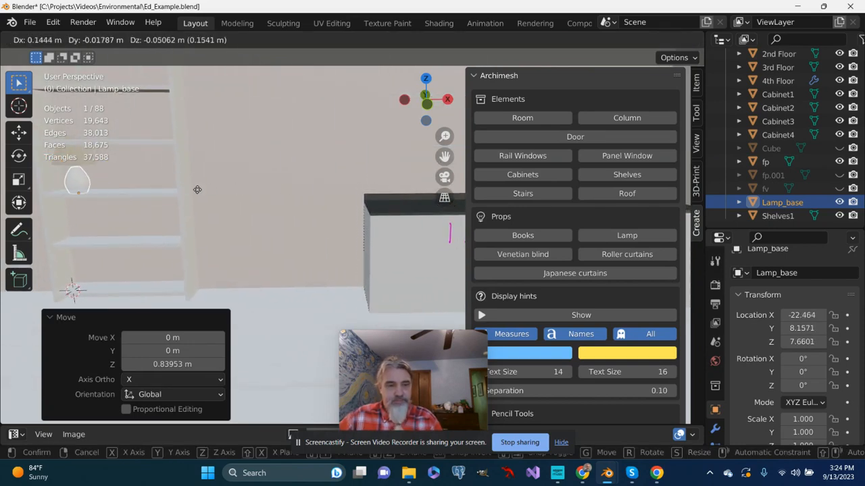
click(493, 194)
Check the lamp's placement on the countertop from several angles and look over the furnished 4th floor
mouse_move(323, 194)
middle_down()
mouse_move(432, 206)
mouse_move(391, 189)
mouse_move(315, 190)
middle_up()
middle_drag(386, 184, 388, 214)
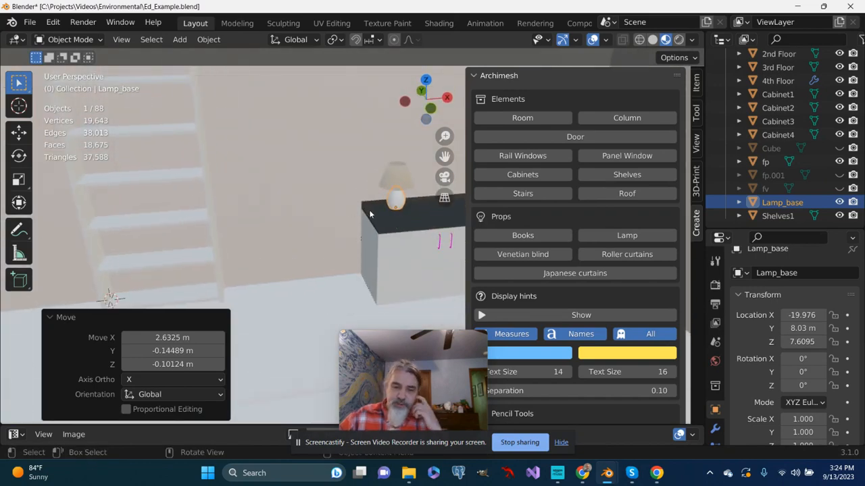
scroll(331, 219, down, 1)
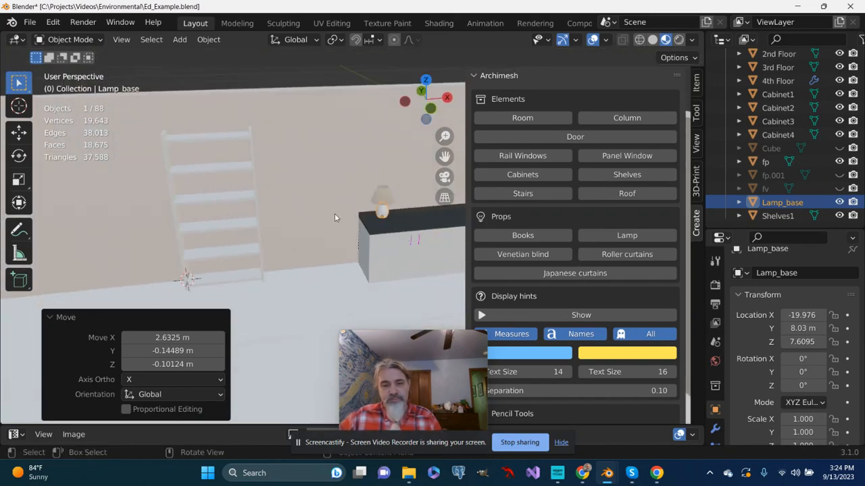
scroll(336, 215, up, 1)
middle_drag(335, 216, 353, 203)
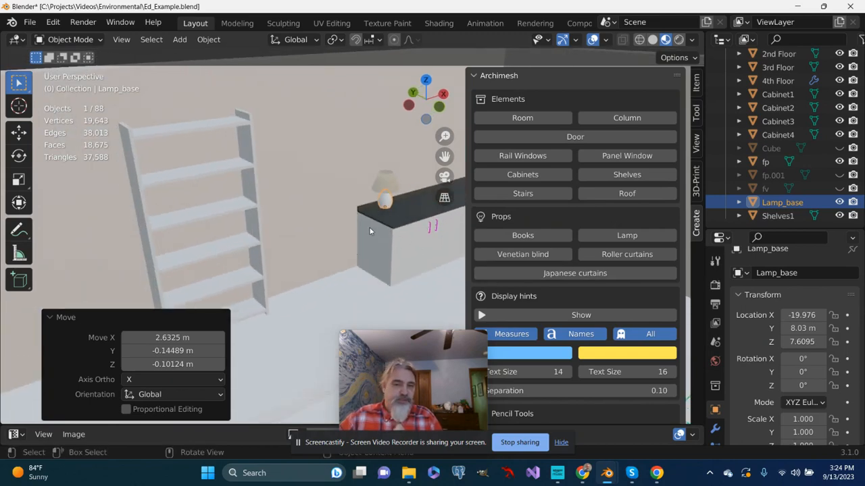
scroll(345, 213, down, 6)
middle_drag(345, 219, 355, 266)
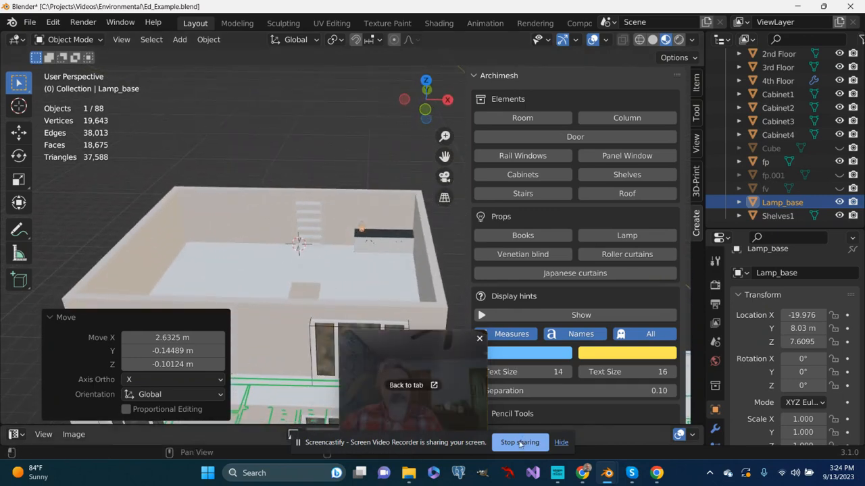